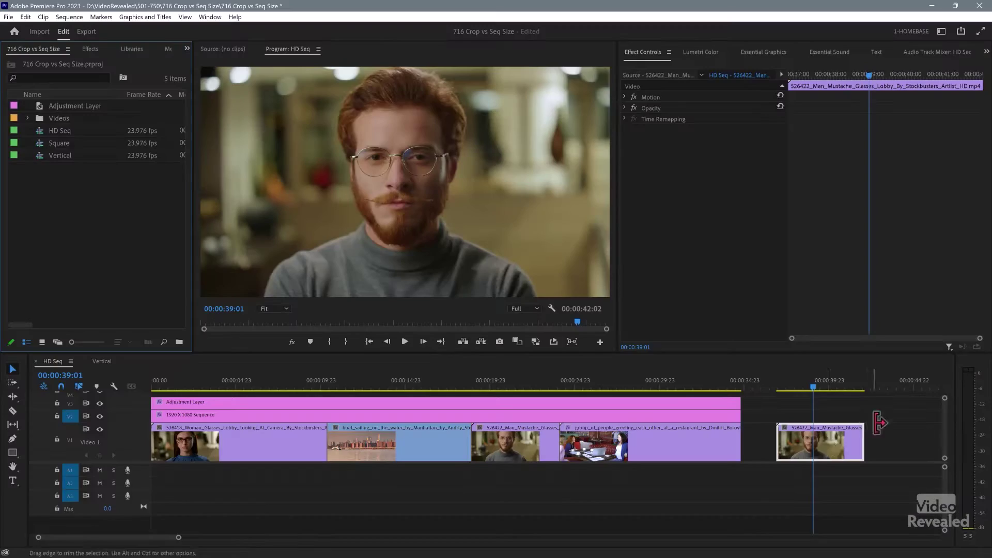
# Apply the Crop effect to the isolated clip at the end of the timeline, with Left at 31% and Right at 28%
pyautogui.click(823, 433)
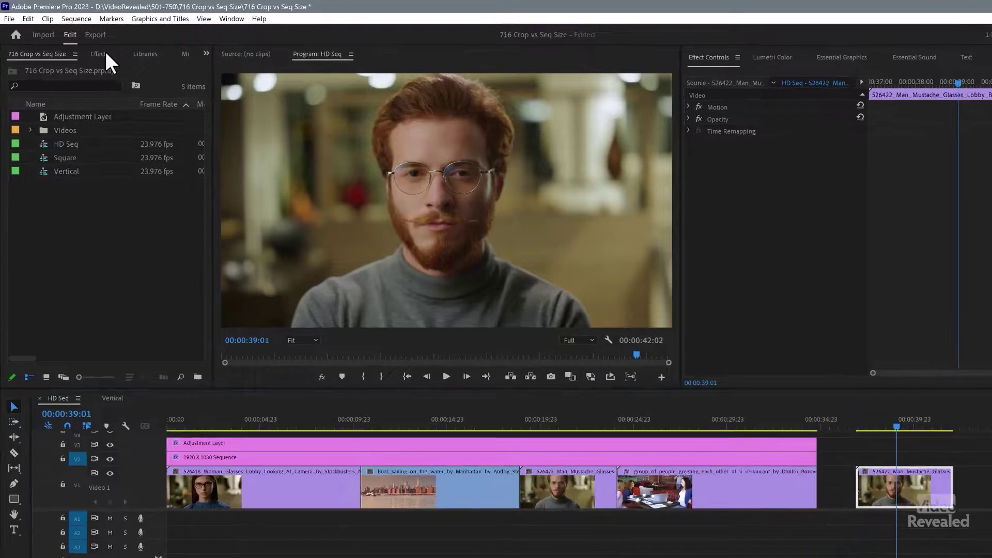
pyautogui.click(91, 49)
pyautogui.click(83, 61)
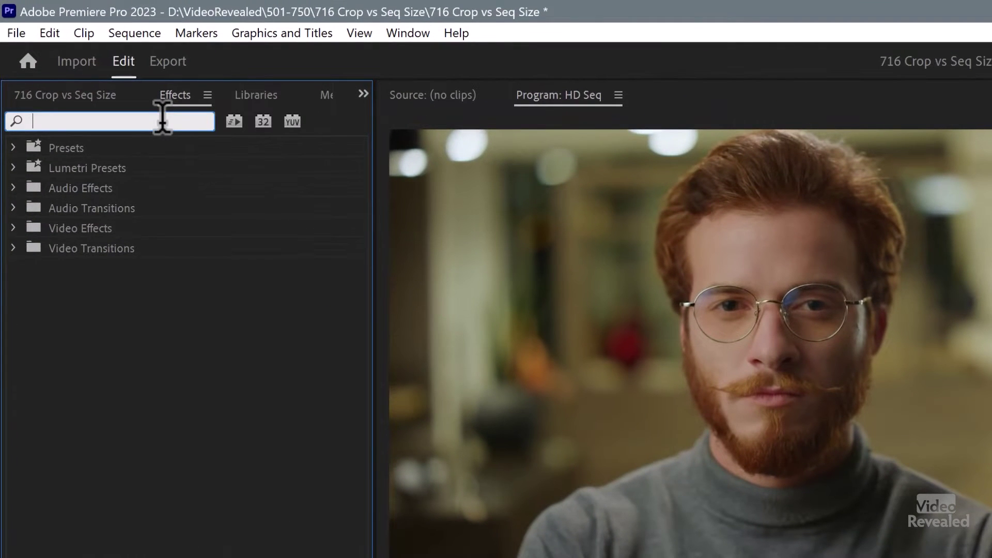
pyautogui.write('crop')
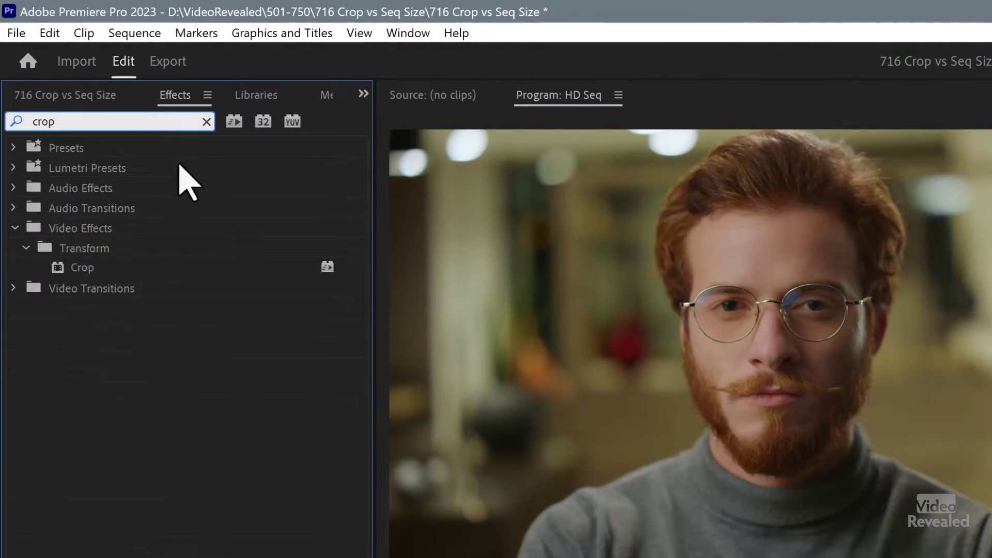
pyautogui.doubleClick(80, 269)
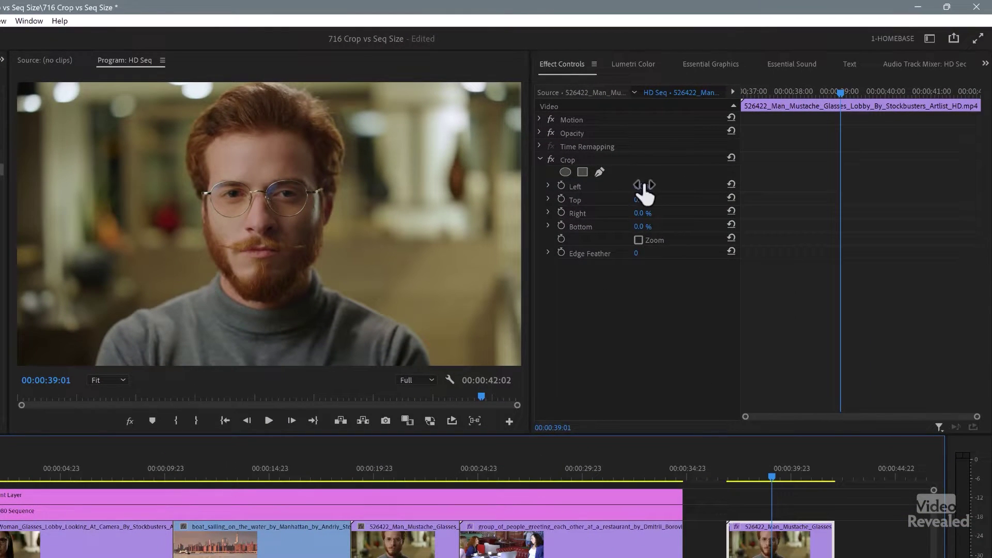
pyautogui.moveTo(805, 208); pyautogui.dragTo(822, 208)
pyautogui.moveTo(645, 186)
pyautogui.mouseDown()
pyautogui.moveTo(667, 187)
pyautogui.moveTo(646, 216)
pyautogui.moveTo(690, 216)
pyautogui.moveTo(616, 337)
pyautogui.mouseUp()
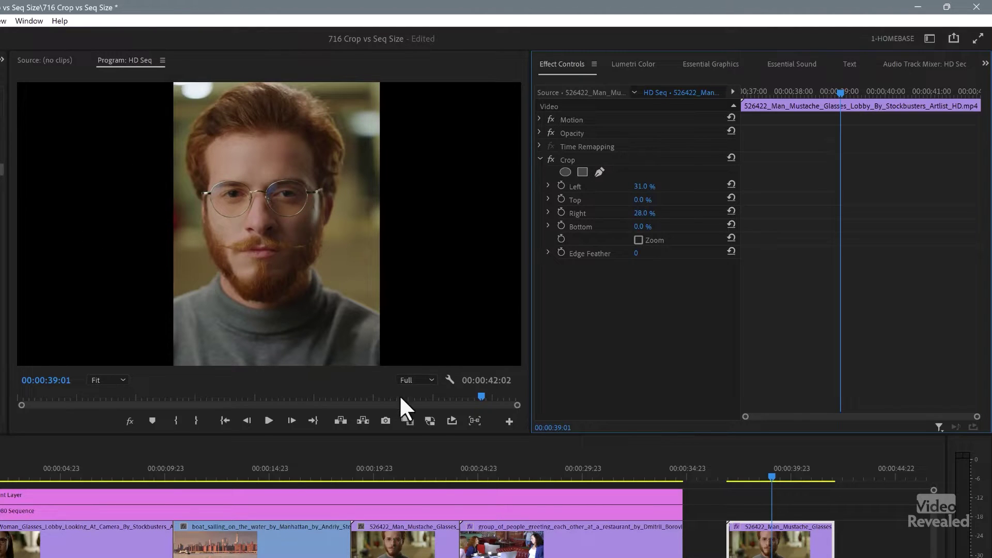
# Turn on the program monitor's transparency grid to inspect the areas around the cropped image, and turn it off again
pyautogui.click(448, 378)
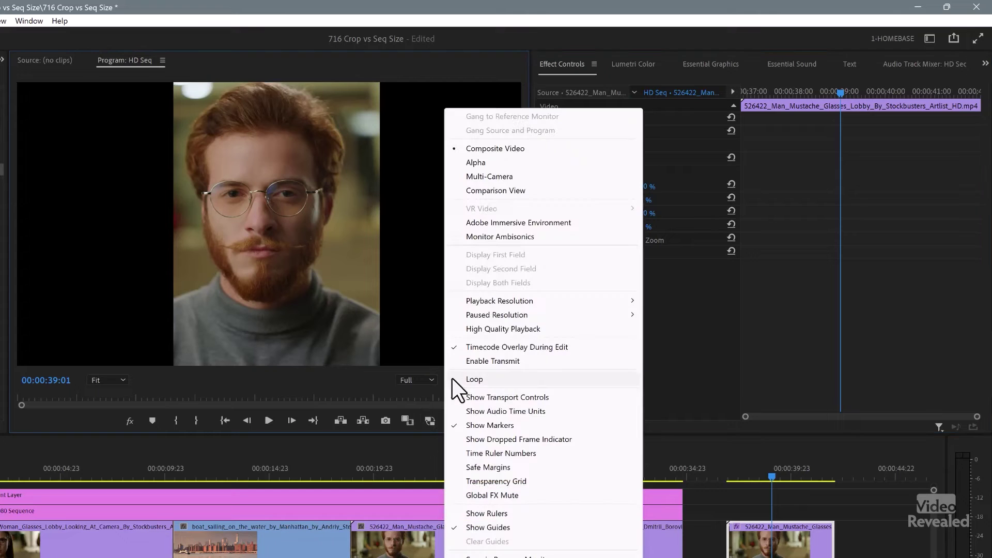
pyautogui.click(518, 482)
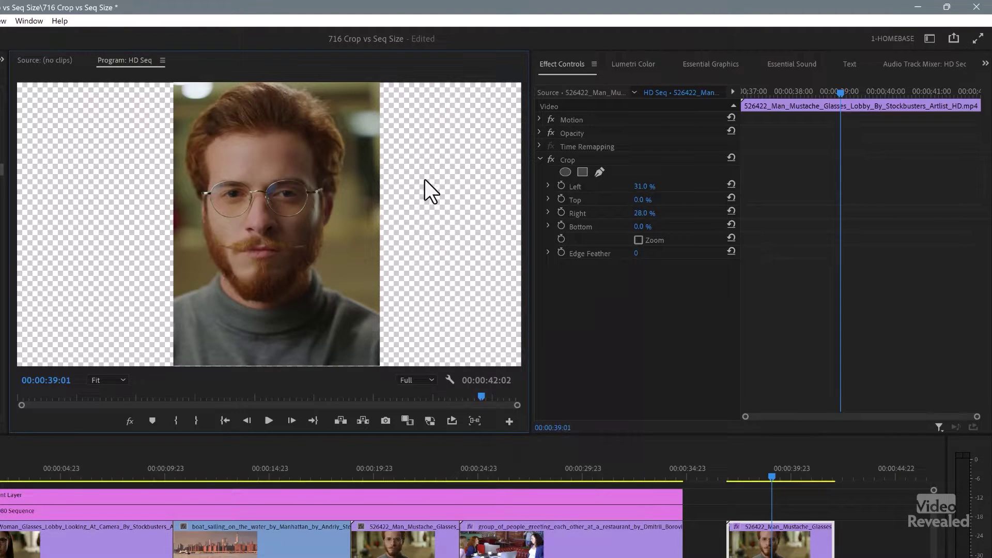
pyautogui.click(448, 378)
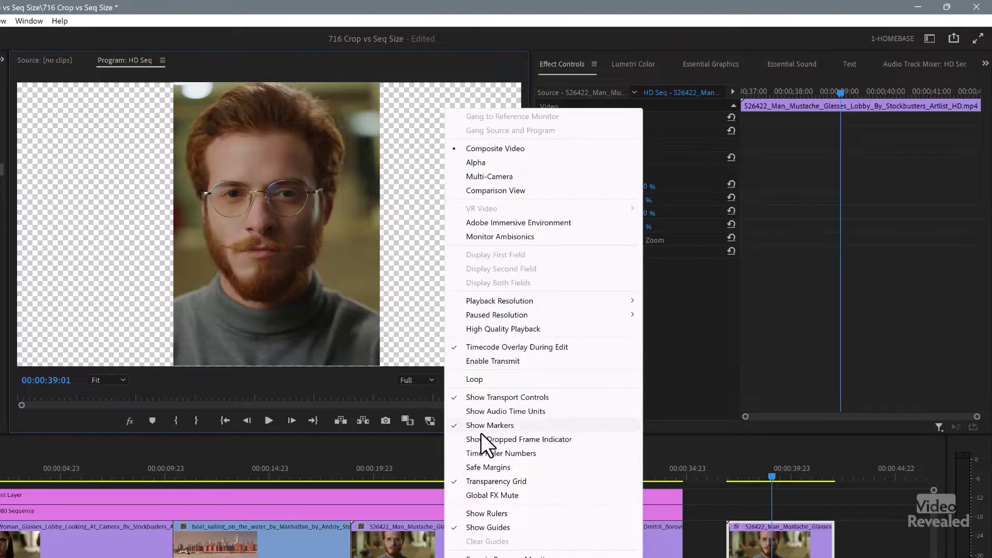
pyautogui.click(489, 480)
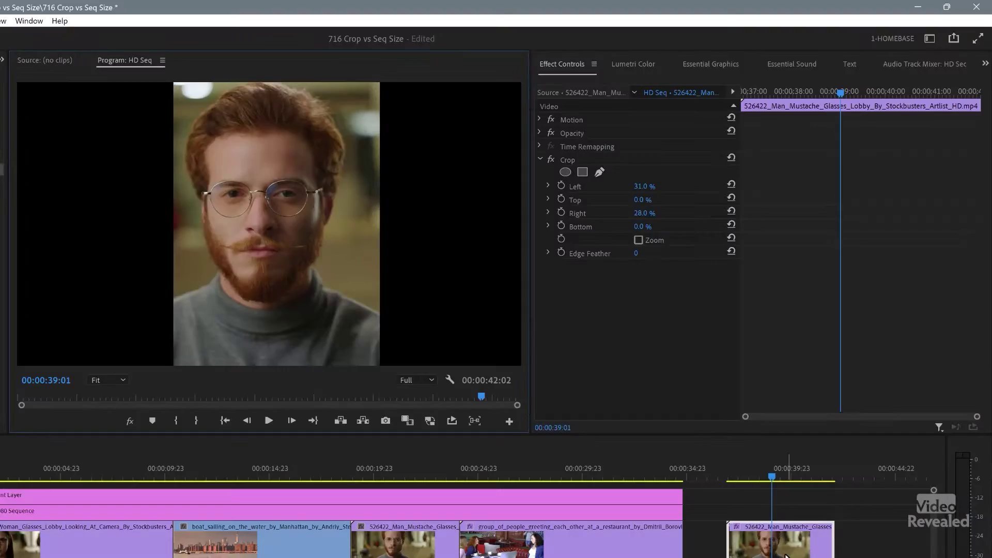
# Delete the cropped clip standing alone at the end of the timeline
pyautogui.click(787, 554)
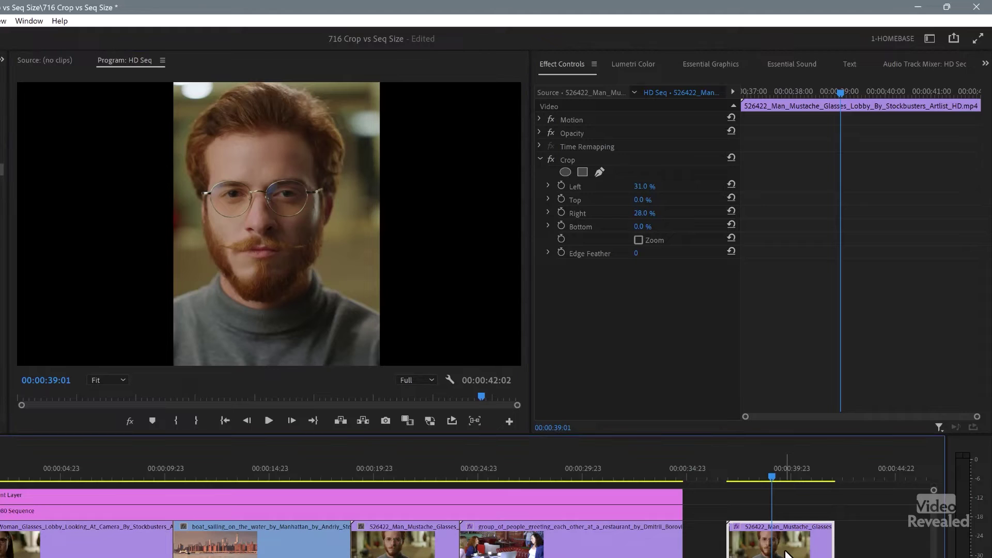
pyautogui.press('Delete')
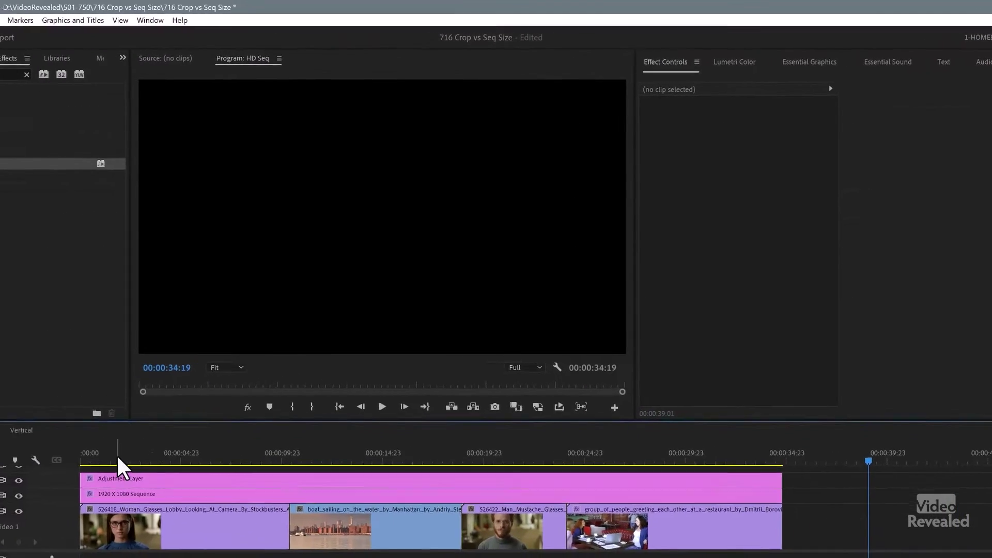
# Select the adjustment layer and compare the sequence with its V3 track hidden and shown while scrubbing through the clips
pyautogui.click(0, 469)
pyautogui.click(204, 445)
pyautogui.click(229, 470)
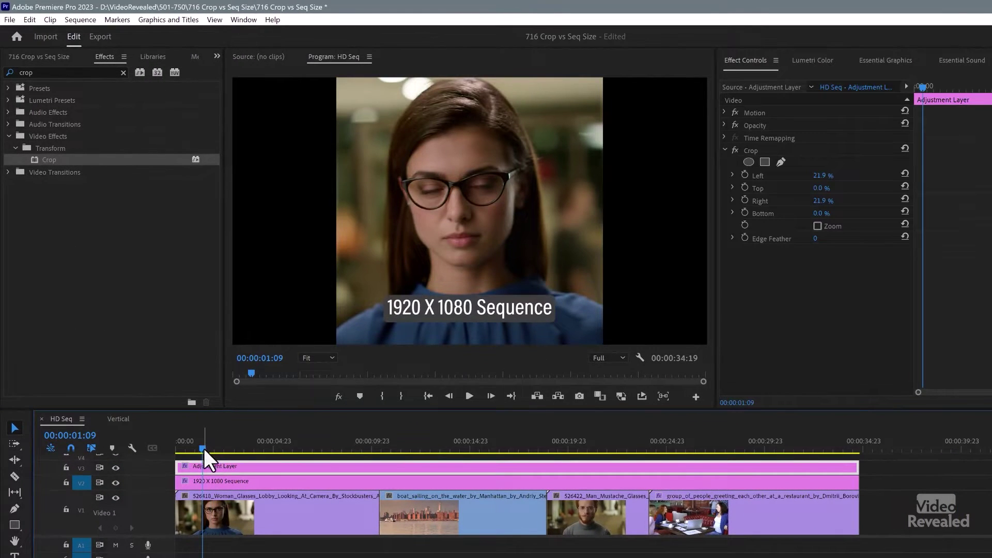
pyautogui.moveTo(203, 437); pyautogui.dragTo(290, 445)
pyautogui.click(116, 467)
pyautogui.click(116, 466)
pyautogui.click(116, 467)
pyautogui.moveTo(324, 448); pyautogui.dragTo(776, 449)
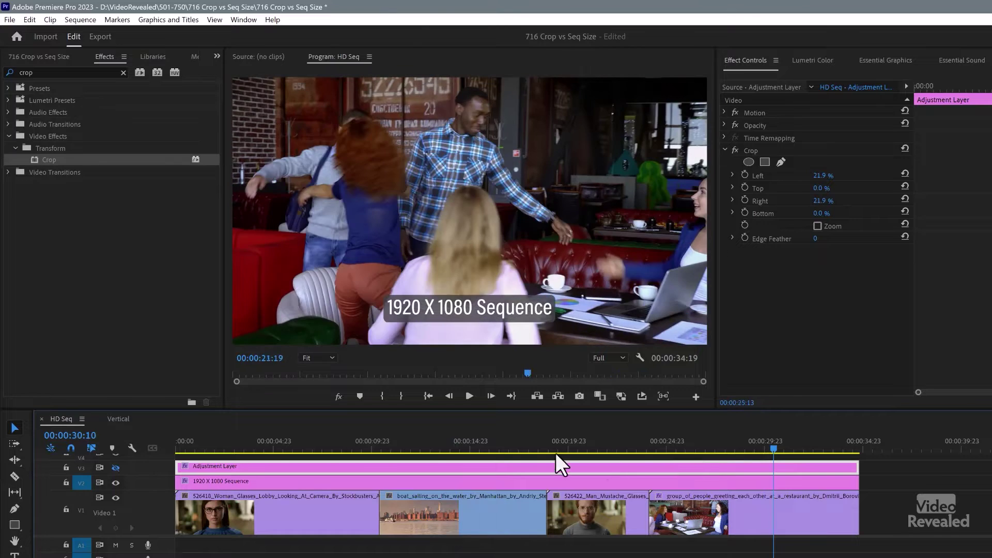
pyautogui.click(241, 448)
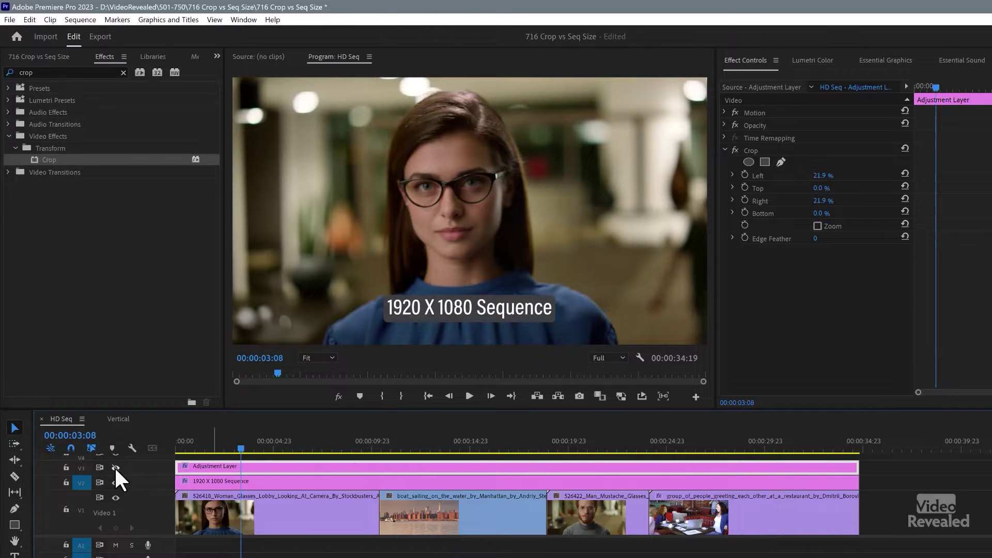
pyautogui.click(116, 468)
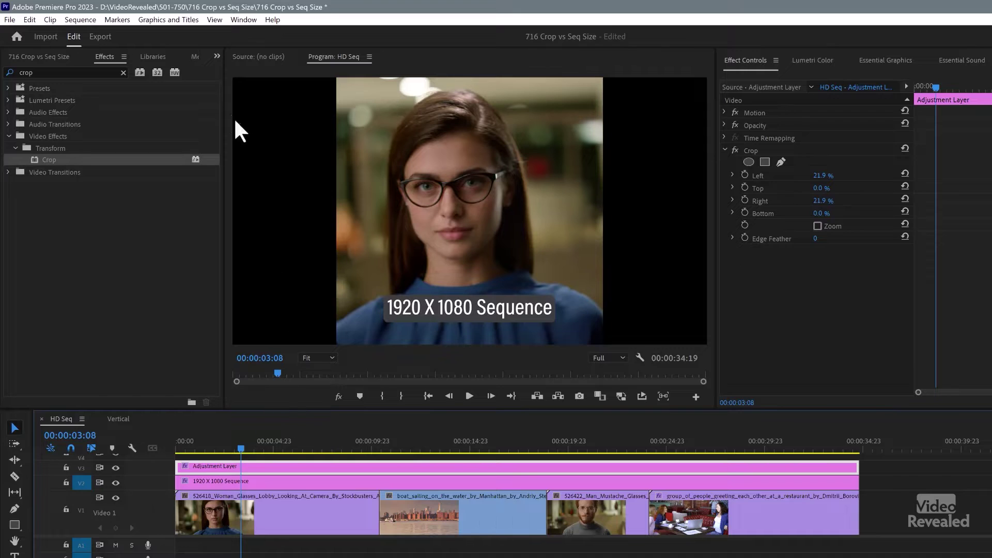
# Open the export settings for HD Seq, and switch to YouTube to scrub through the uploaded HD Seq video
pyautogui.click(100, 36)
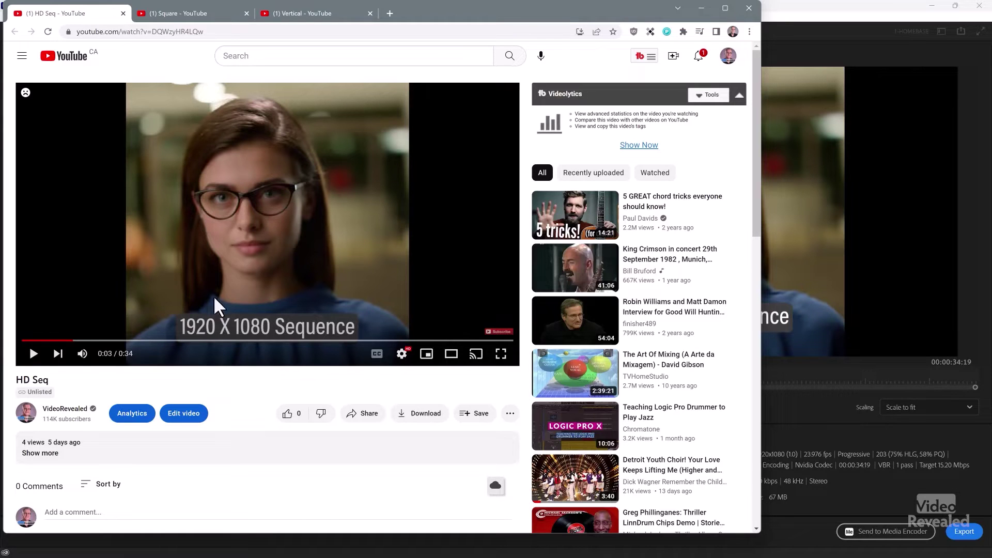
pyautogui.moveTo(77, 342); pyautogui.dragTo(267, 343)
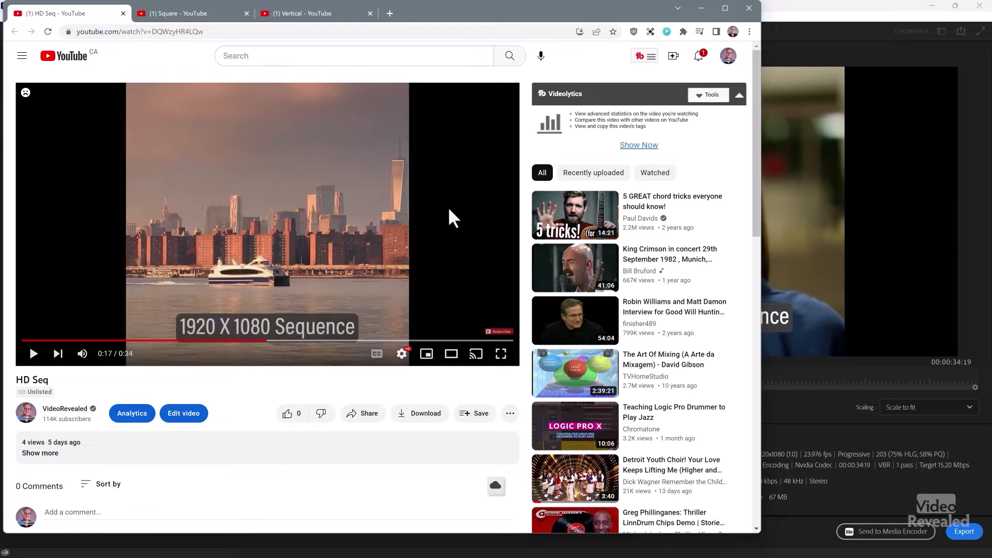
pyautogui.click(337, 341)
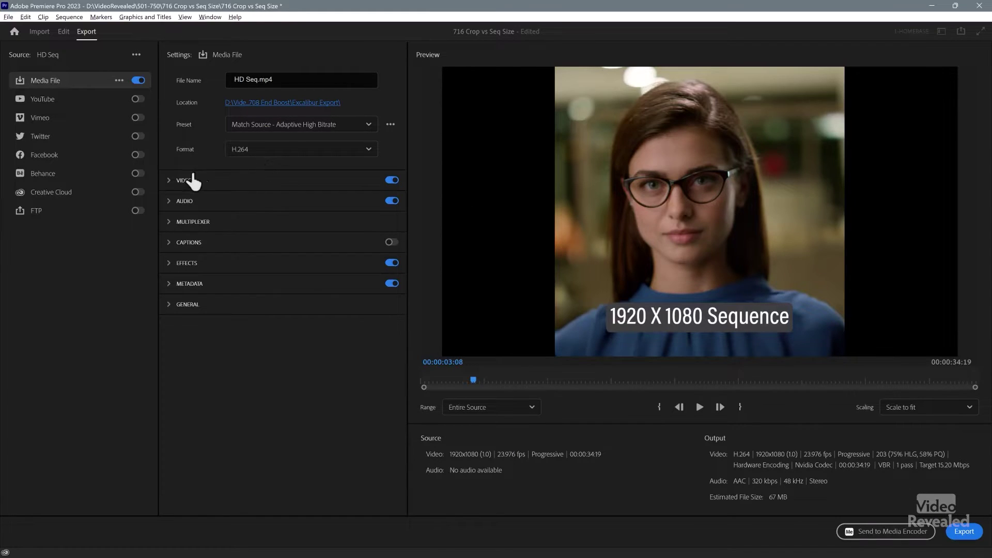
# Set the export's frame size to a custom 1080 x 1080 and its scaling to Scale to fill
pyautogui.click(170, 184)
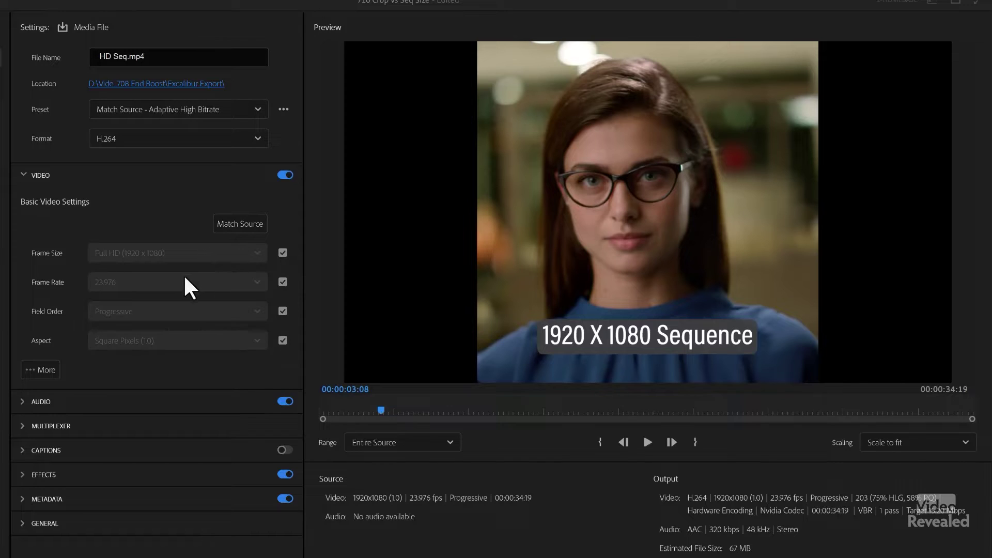
pyautogui.click(283, 252)
pyautogui.click(253, 252)
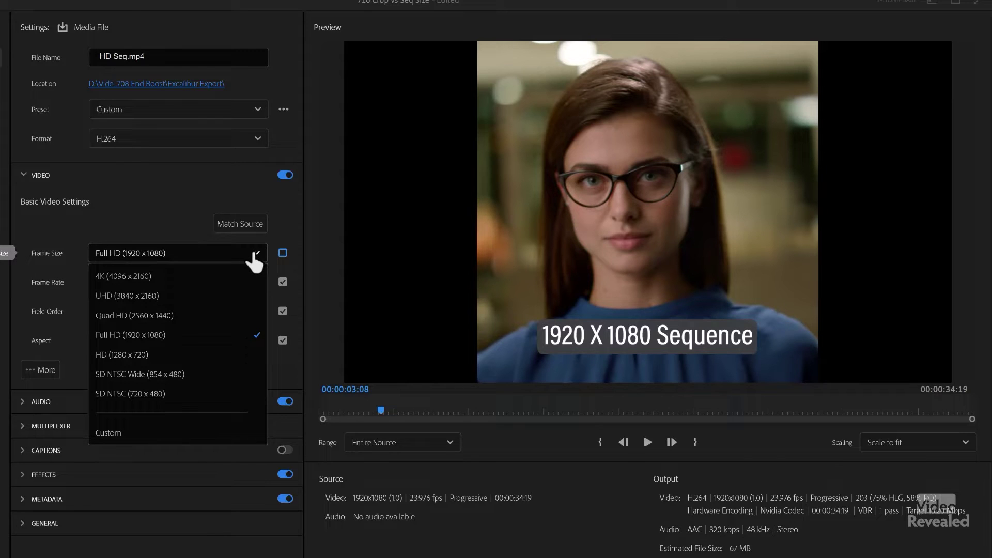
pyautogui.click(107, 431)
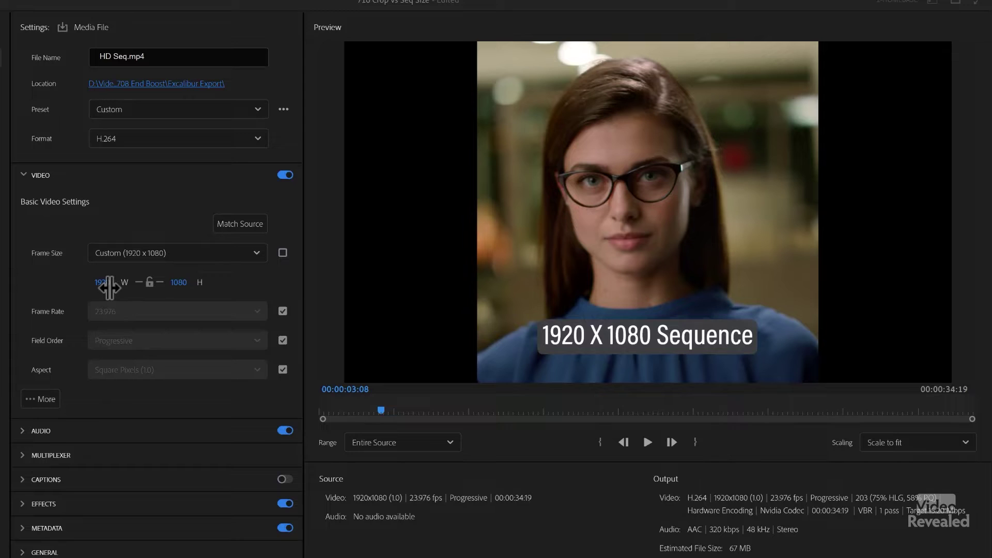
pyautogui.click(108, 288)
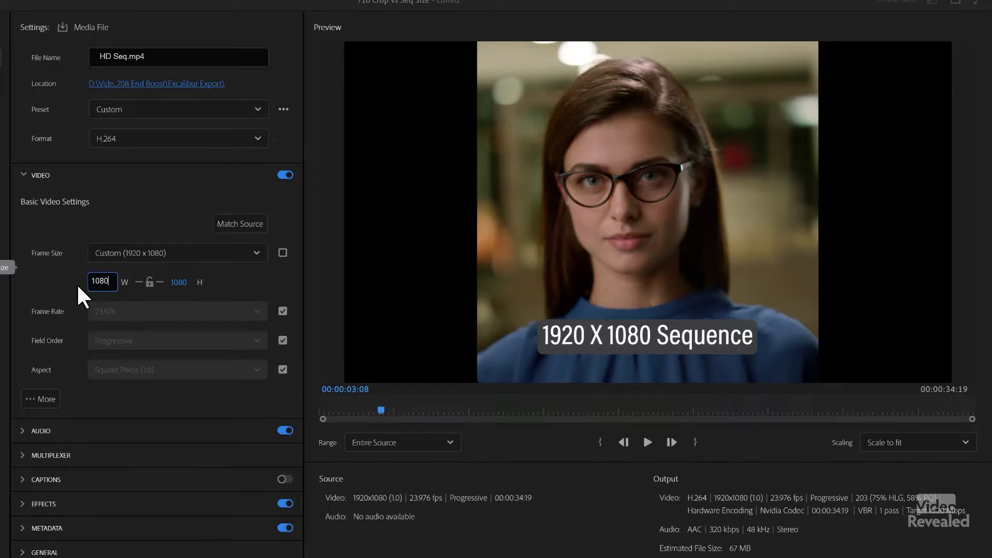
pyautogui.press('Return')
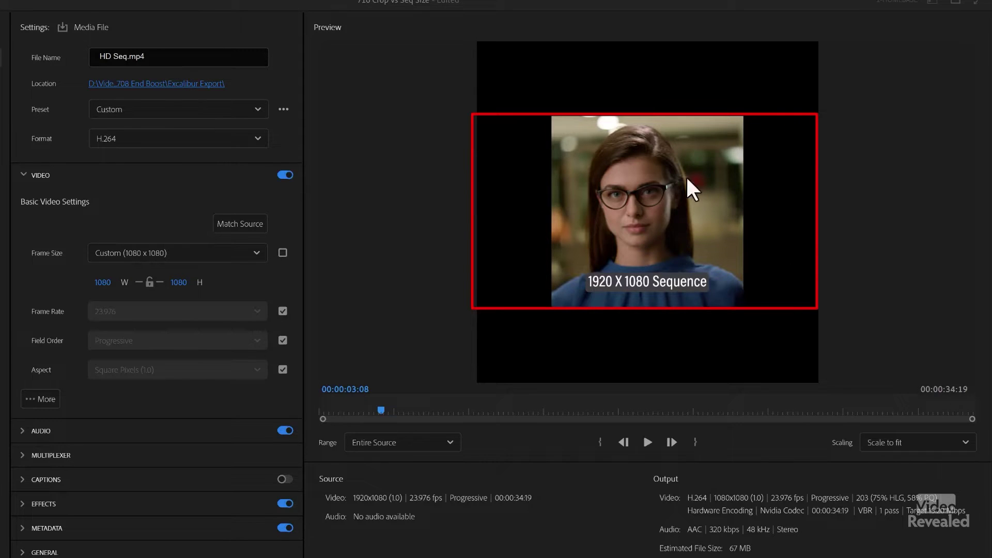
pyautogui.click(932, 442)
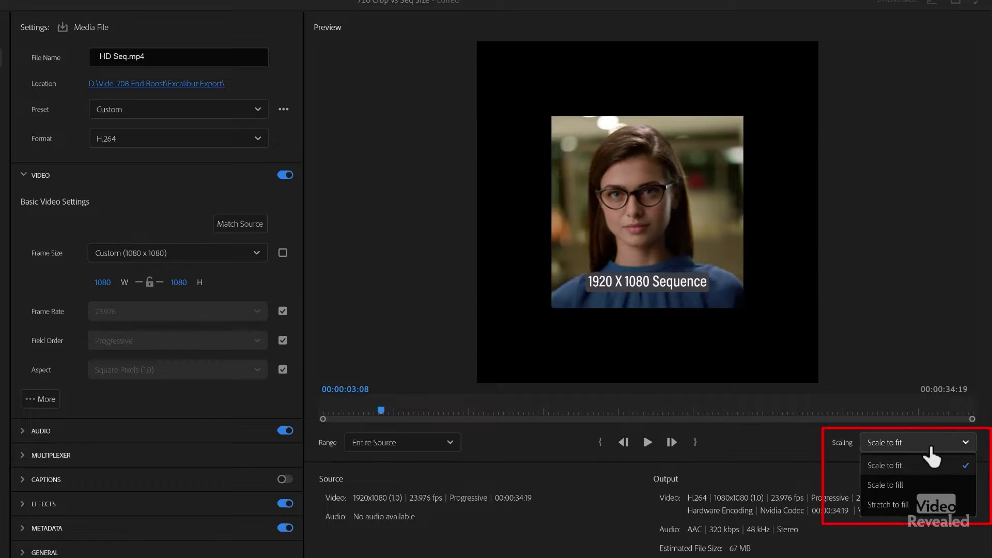
pyautogui.click(899, 486)
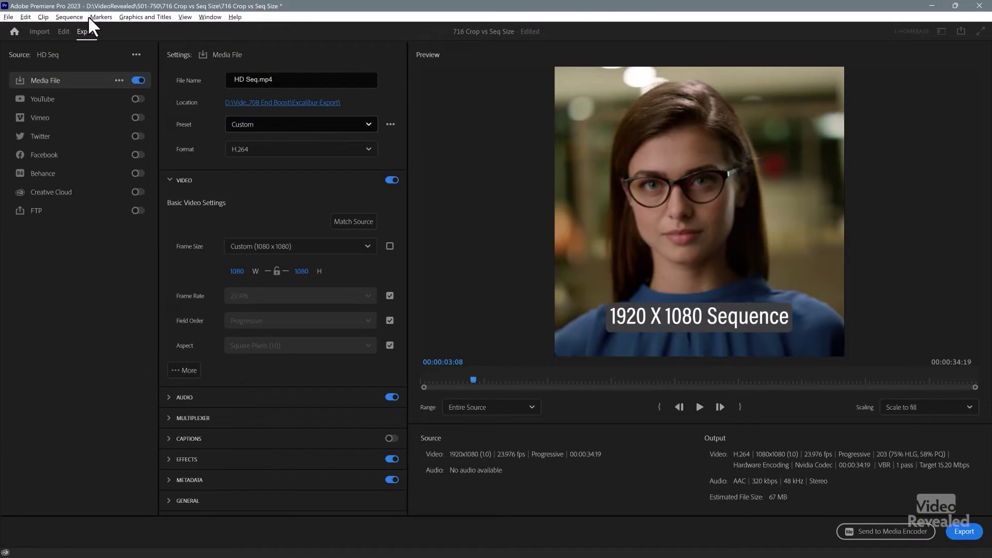
# Return from the export settings to editing the HD sequence
pyautogui.click(64, 32)
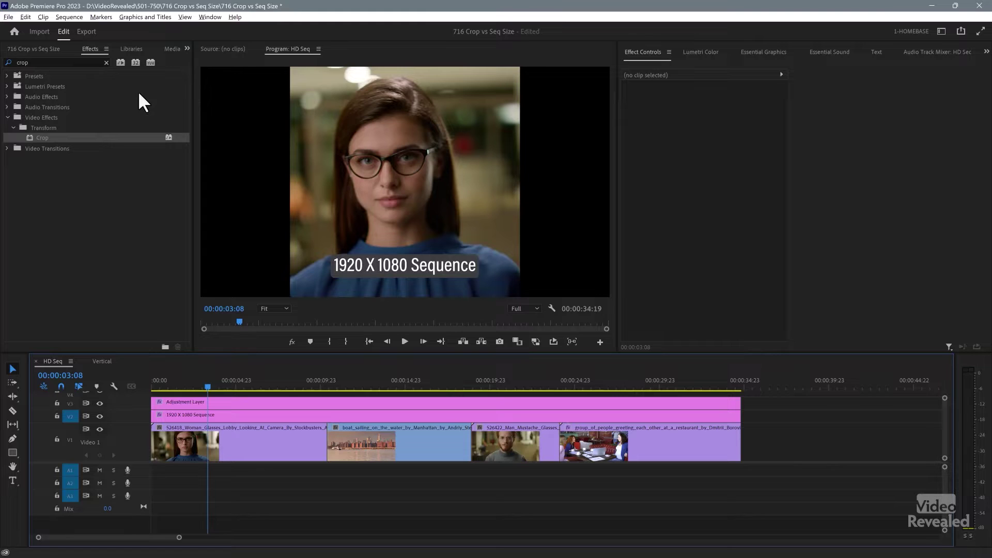
pyautogui.click(77, 16)
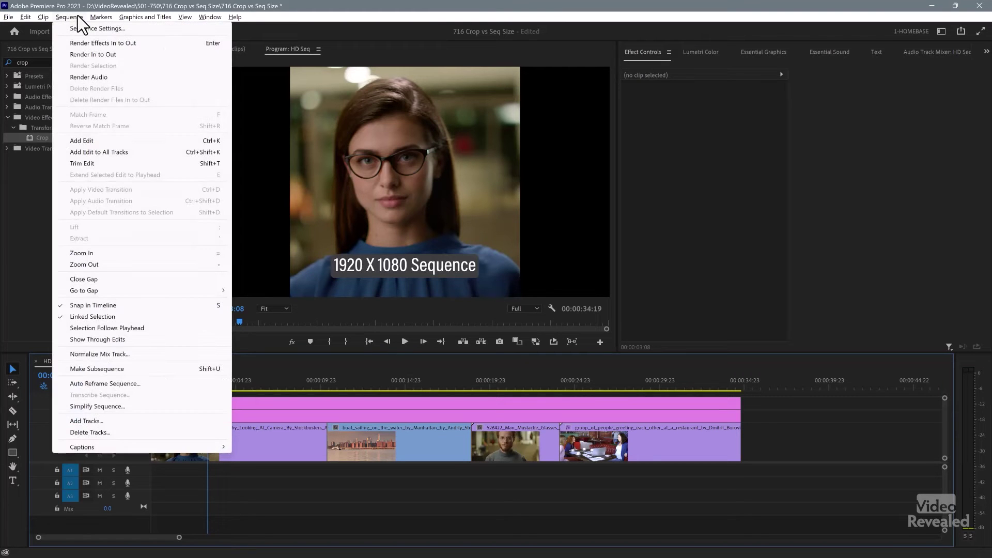
pyautogui.click(77, 15)
pyautogui.click(102, 260)
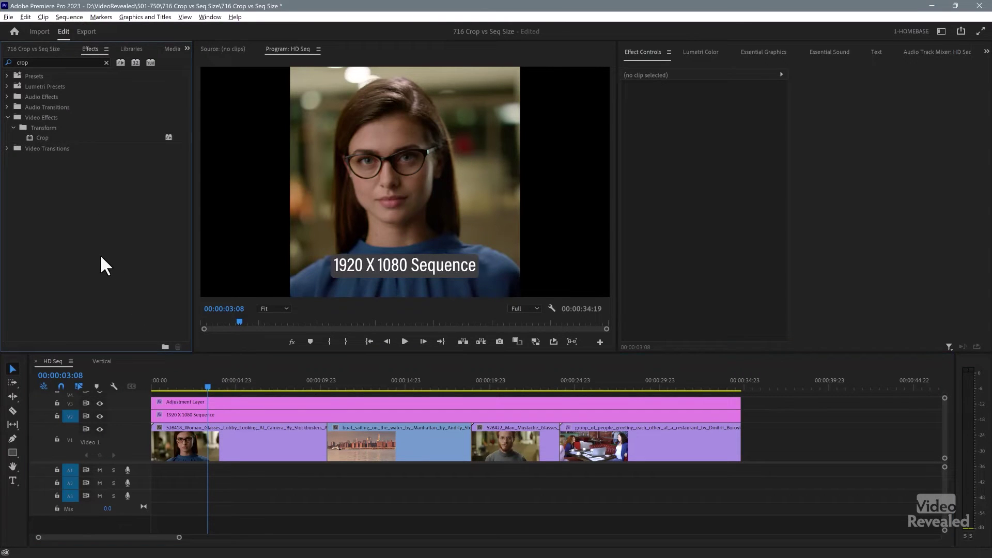
# Start a new sequence from the project with a 1080 x 1080 frame size, and close its settings without creating it
pyautogui.click(44, 48)
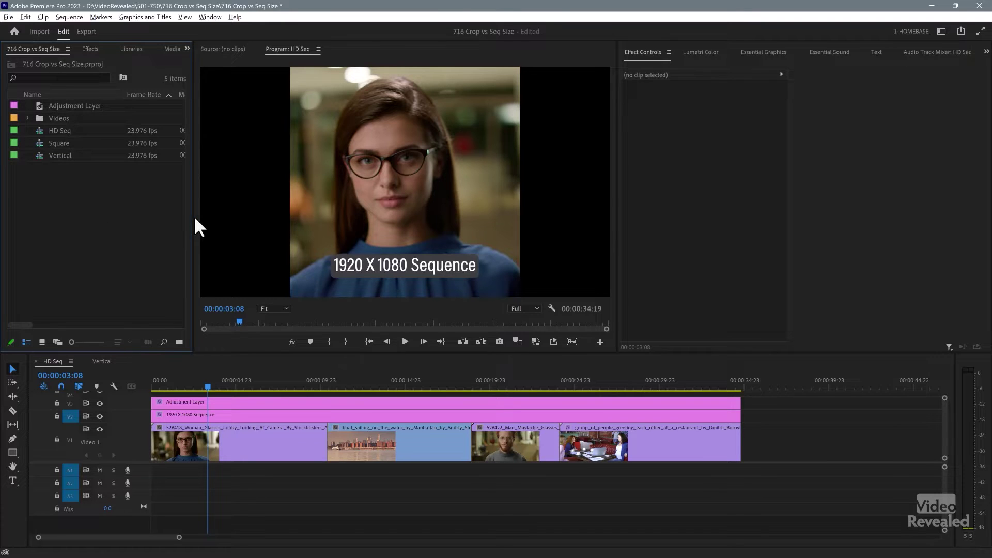
pyautogui.moveTo(193, 215); pyautogui.dragTo(226, 217)
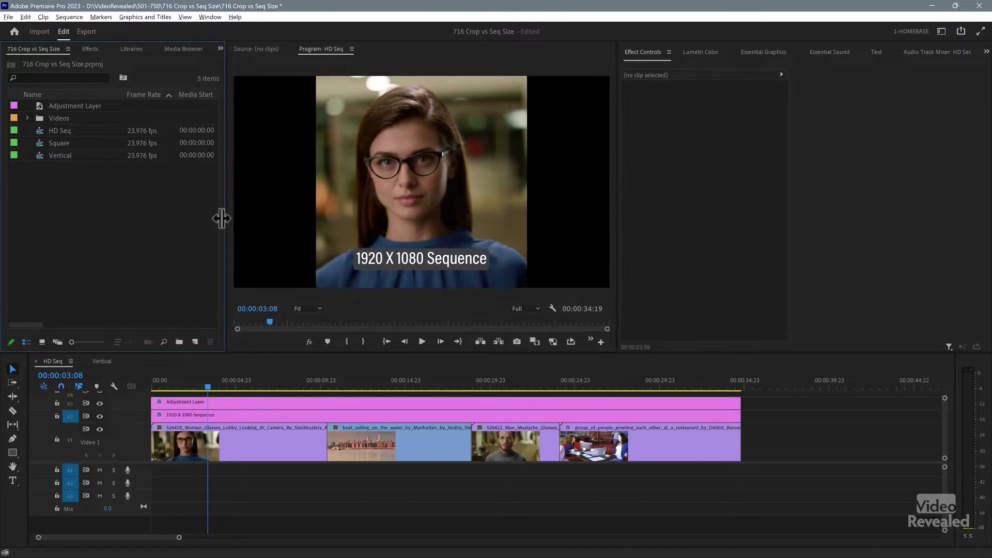
pyautogui.click(193, 340)
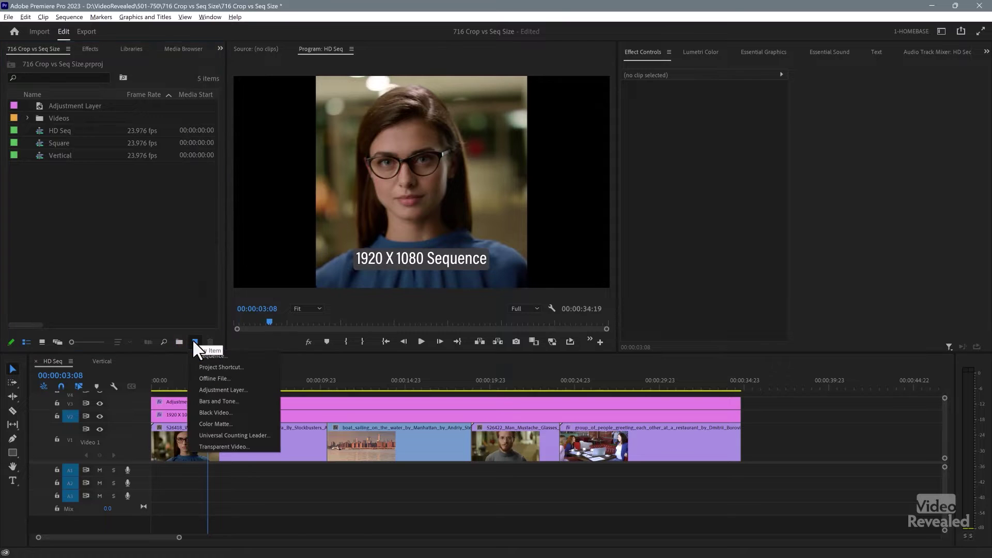
pyautogui.click(226, 355)
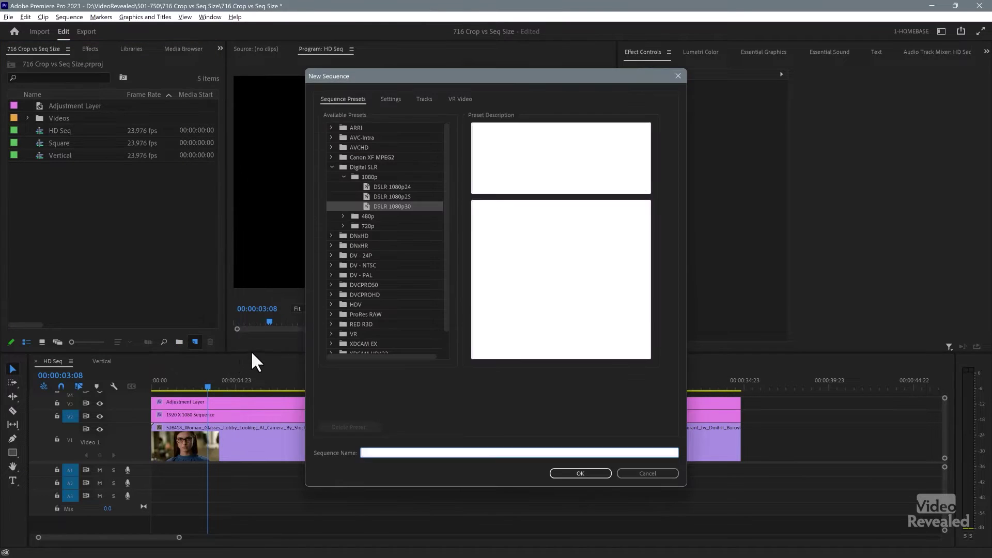
pyautogui.click(390, 98)
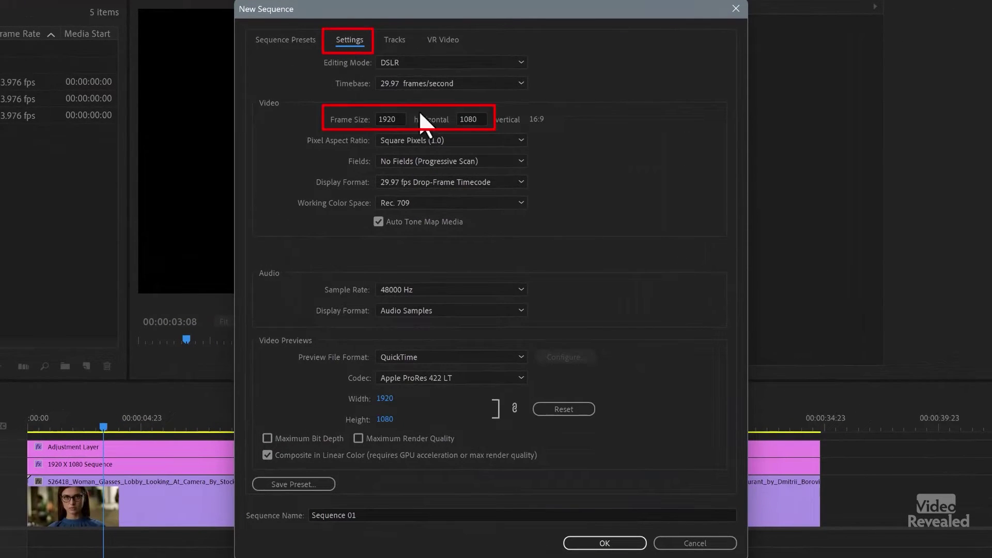
pyautogui.doubleClick(391, 119)
pyautogui.write('1080')
pyautogui.press('Tab')
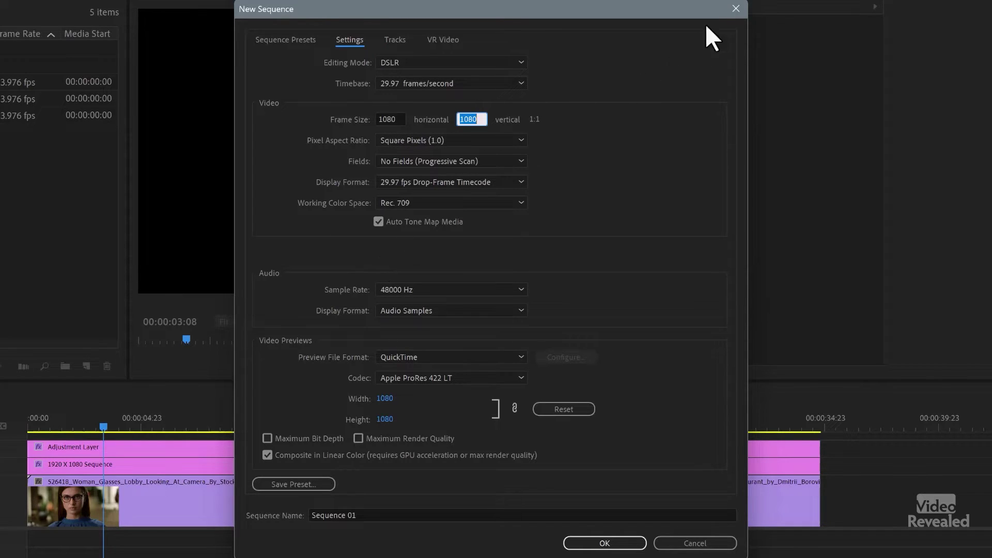
pyautogui.click(736, 9)
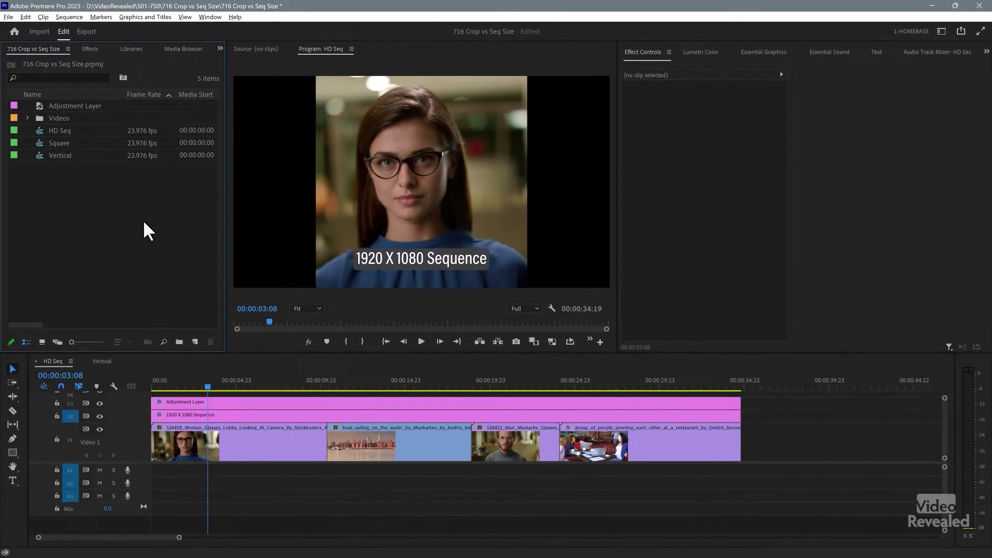
# Open the Square sequence, move the playhead to its first clip and bring up its sequence settings
pyautogui.doubleClick(39, 143)
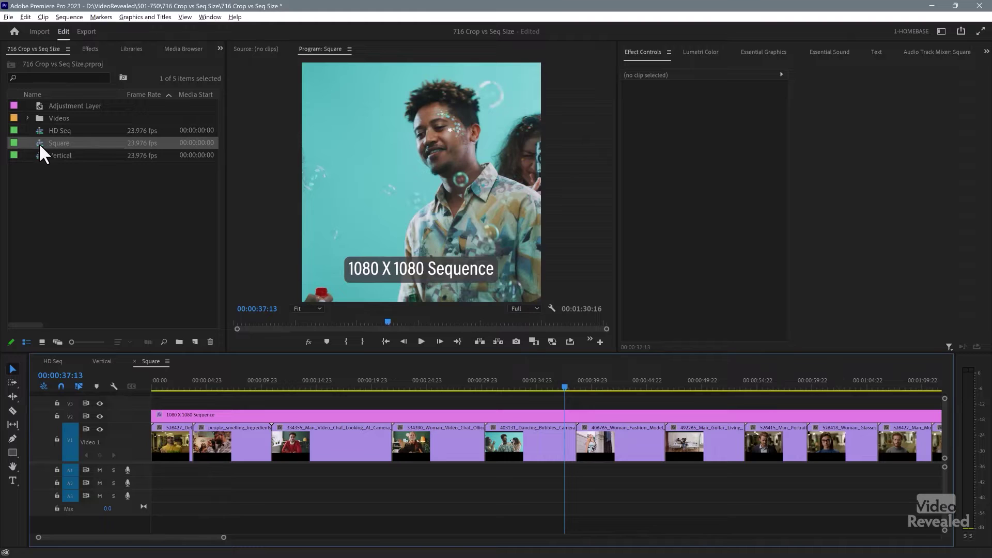
pyautogui.moveTo(217, 381); pyautogui.dragTo(167, 384)
pyautogui.click(68, 17)
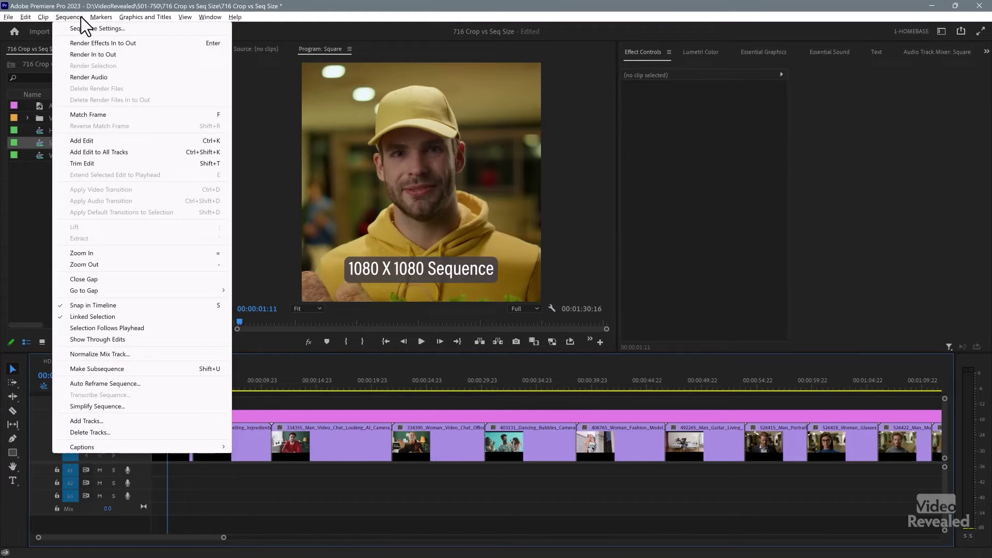
pyautogui.click(81, 28)
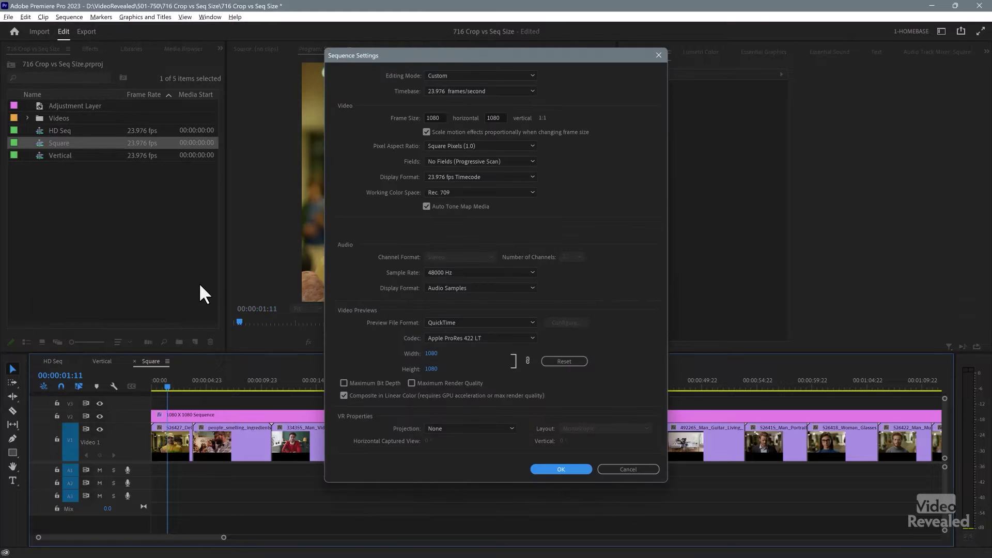
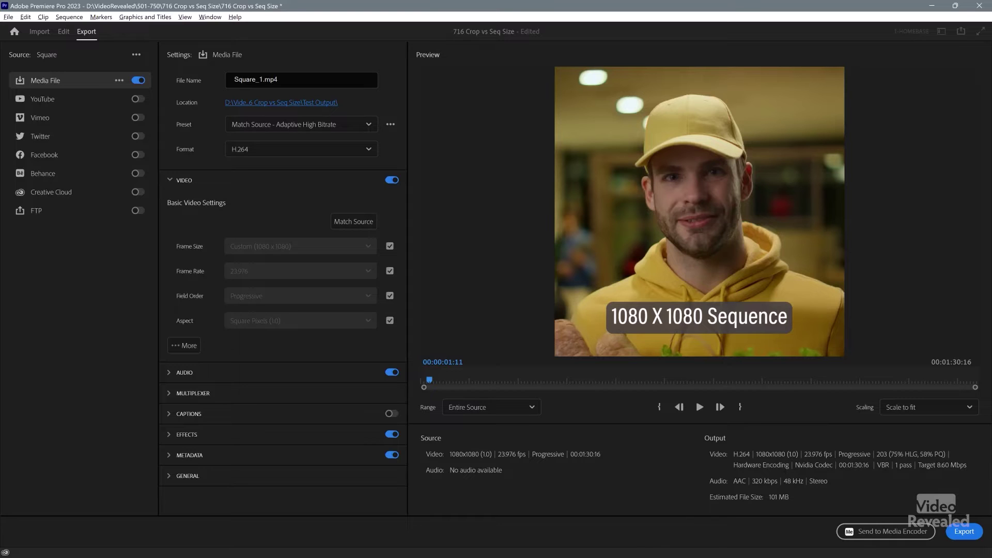
# Switch to YouTube, scrub through the uploaded Square video and play it briefly from the beginning
pyautogui.hotkey('alt', 'Tab')
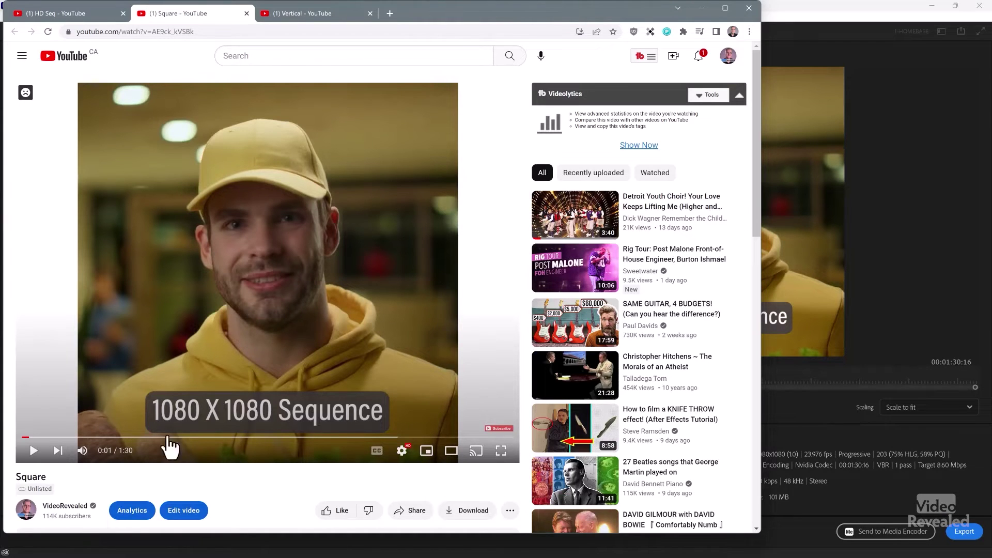
pyautogui.moveTo(47, 442); pyautogui.dragTo(184, 445)
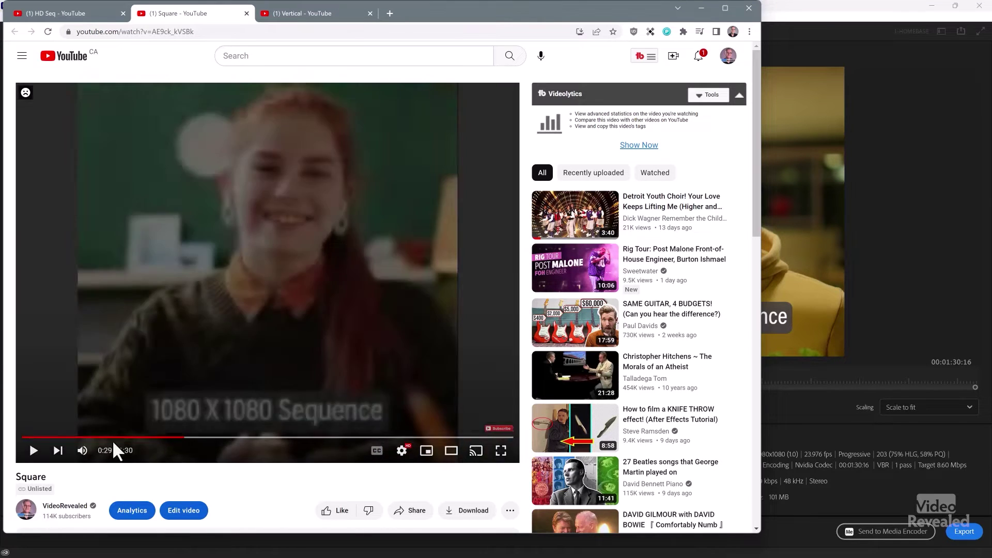
pyautogui.moveTo(32, 445); pyautogui.dragTo(25, 444)
pyautogui.click(27, 450)
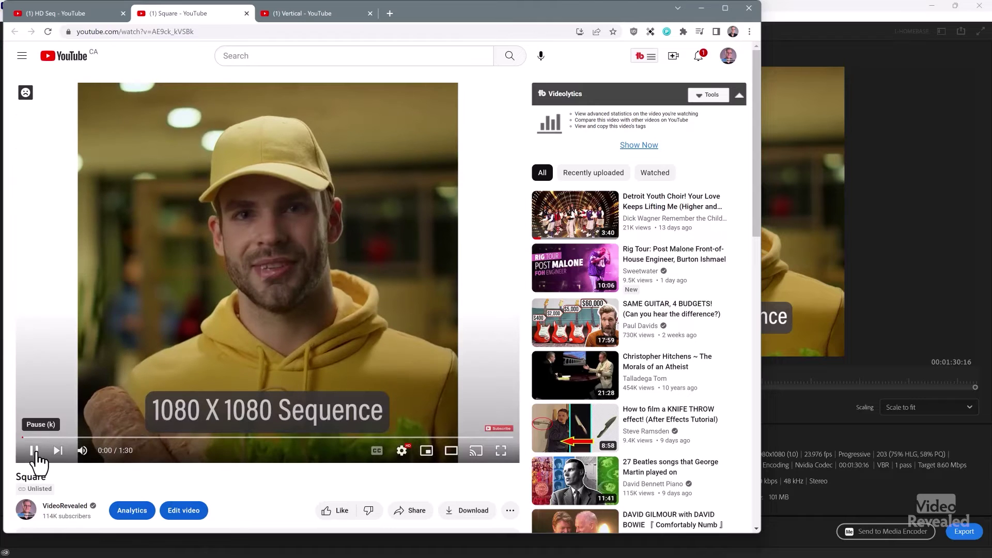
pyautogui.click(34, 452)
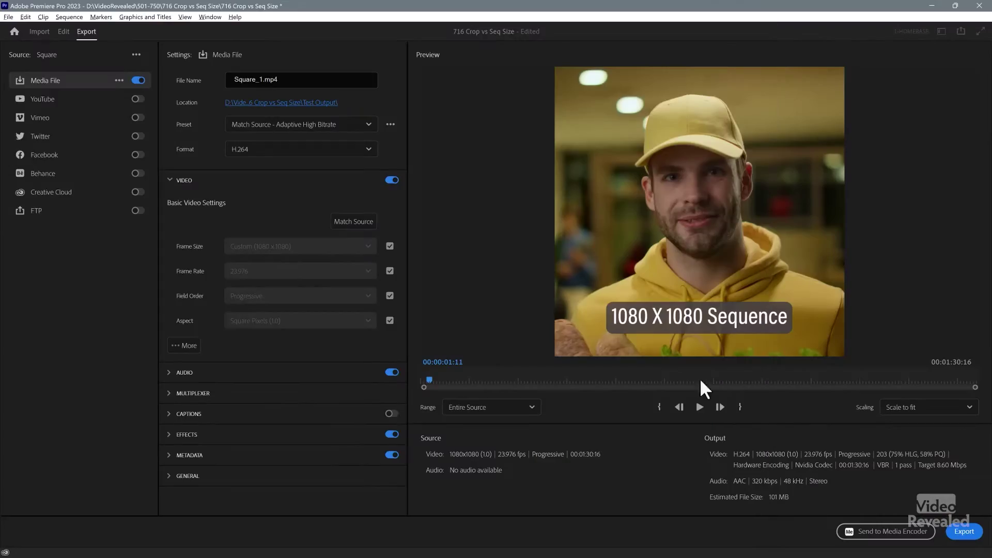
# Return from the export settings to editing, and check the sequence settings of the Vertical sequence without changing them
pyautogui.click(63, 31)
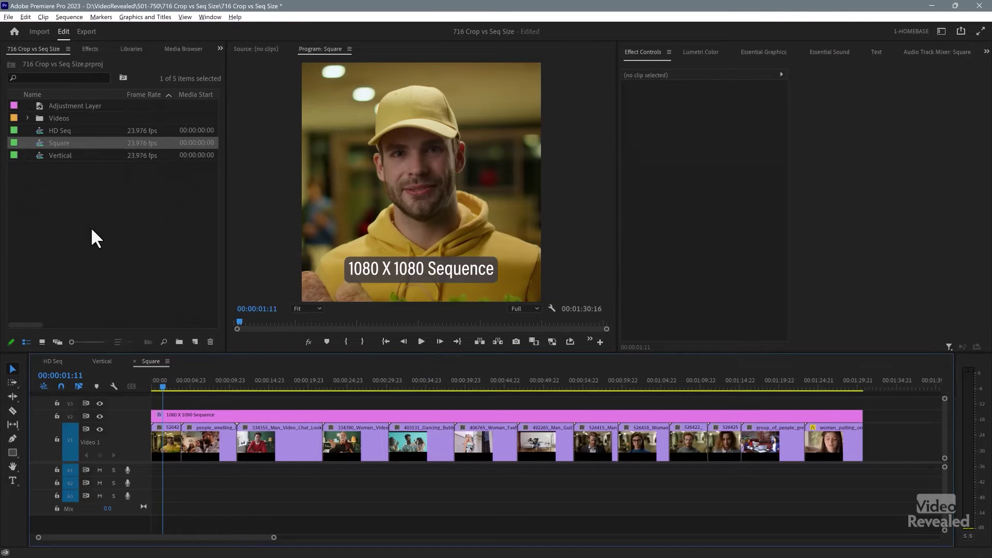
pyautogui.click(98, 360)
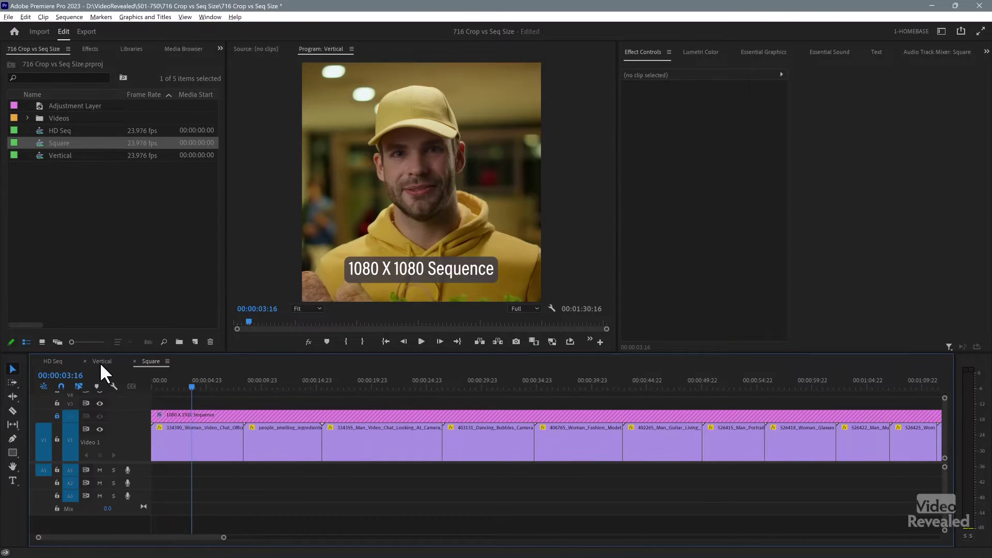
pyautogui.click(78, 15)
pyautogui.click(85, 29)
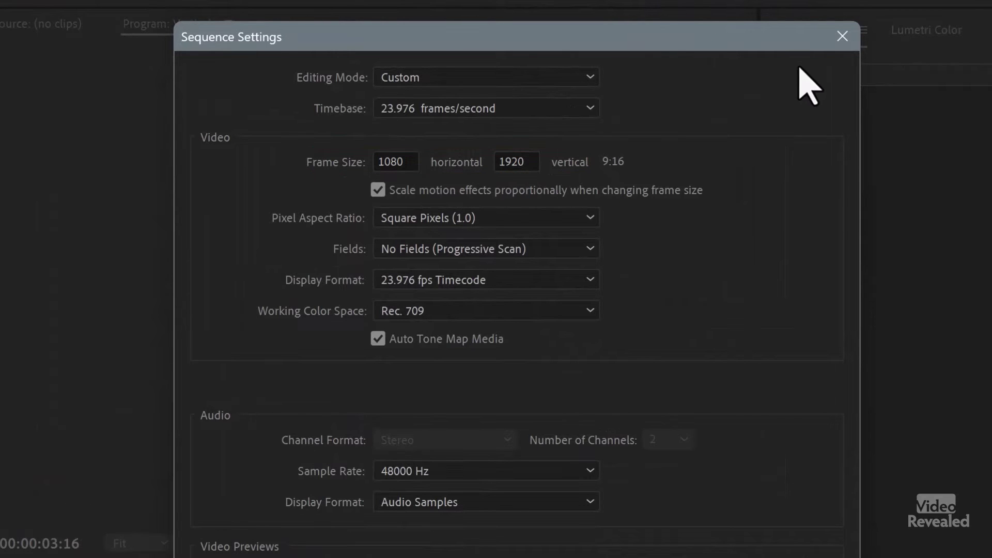
pyautogui.click(842, 36)
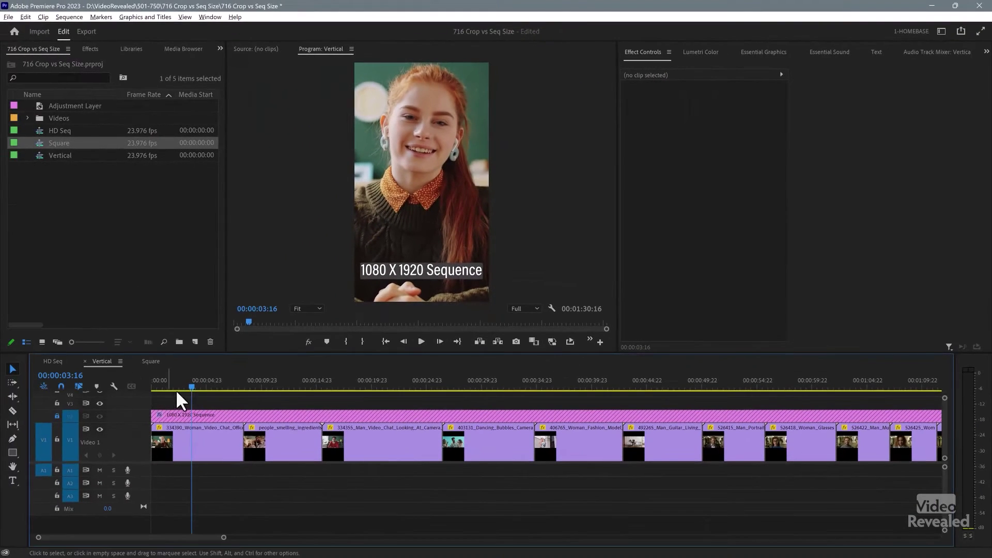
# Scrub through the Vertical sequence and reframe its first clip by setting the horizontal Position to 330
pyautogui.moveTo(328, 386); pyautogui.dragTo(339, 386)
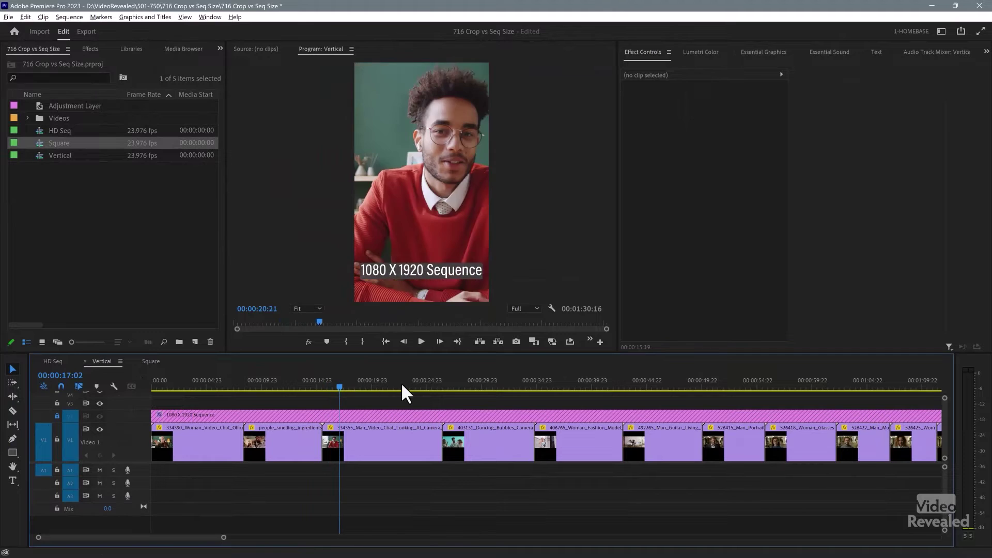
pyautogui.moveTo(459, 387); pyautogui.dragTo(198, 386)
pyautogui.click(208, 434)
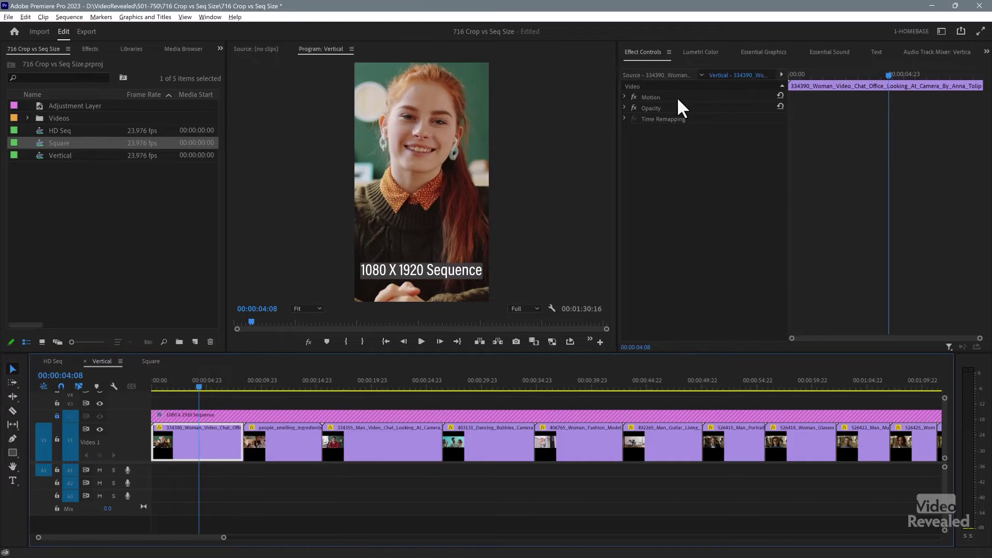
pyautogui.click(625, 98)
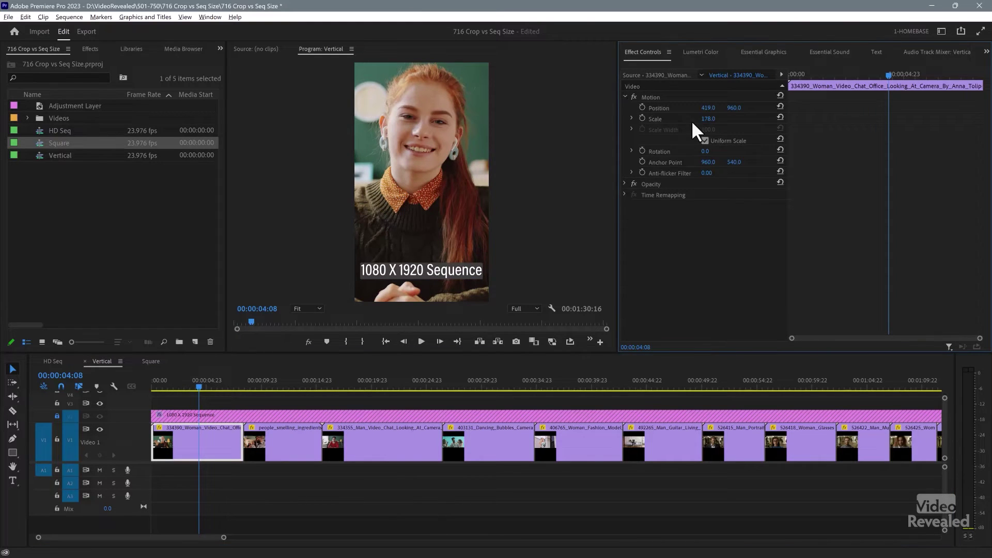
pyautogui.moveTo(708, 107); pyautogui.dragTo(570, 107)
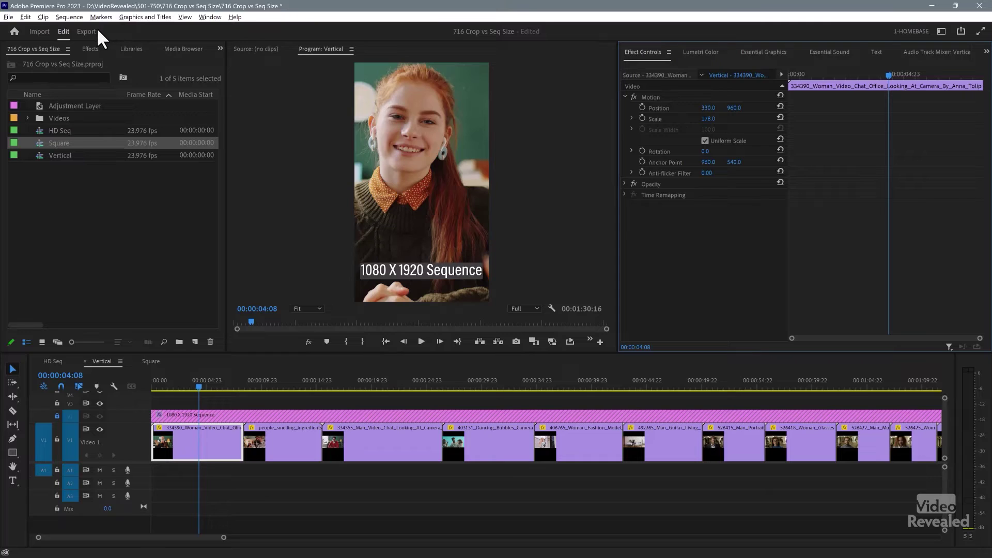
# Match the Vertical sequence's export frame size to the source, and switch to YouTube to view the uploaded Vertical video
pyautogui.click(91, 32)
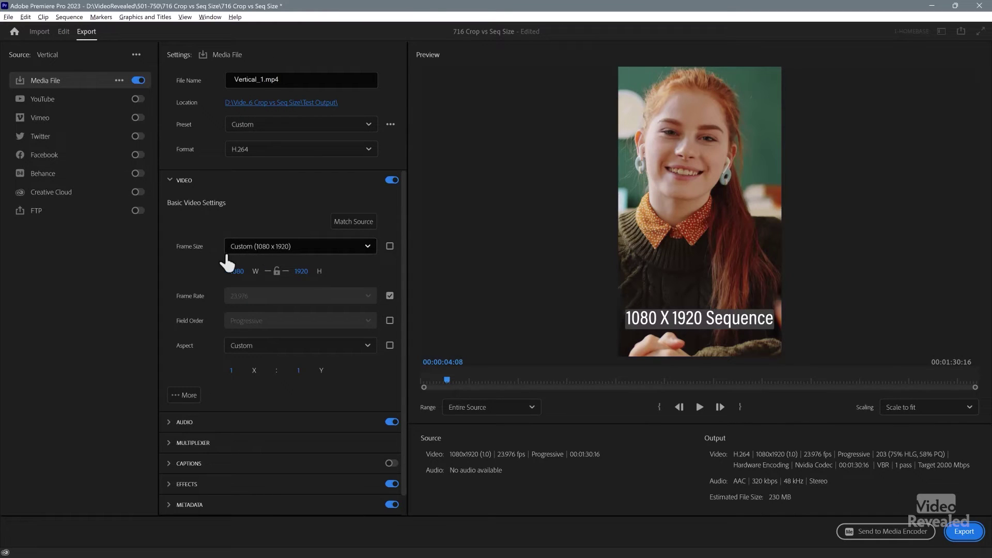
pyautogui.click(390, 247)
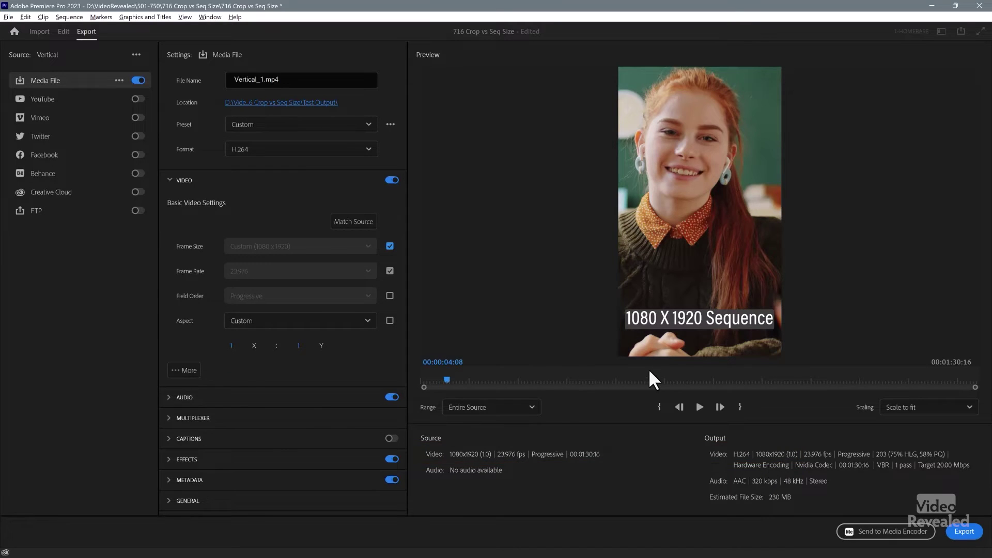
pyautogui.hotkey('alt', 'Tab')
pyautogui.click(311, 10)
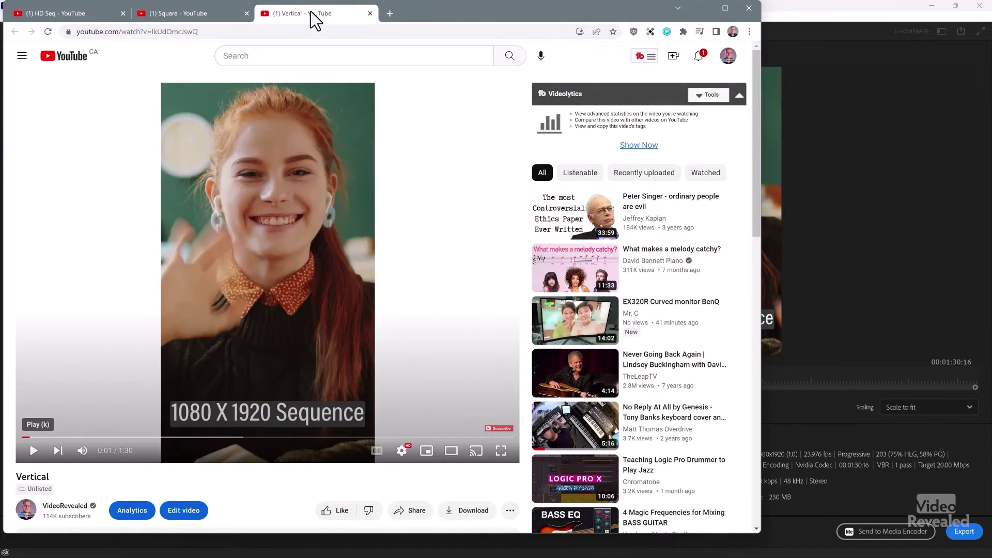